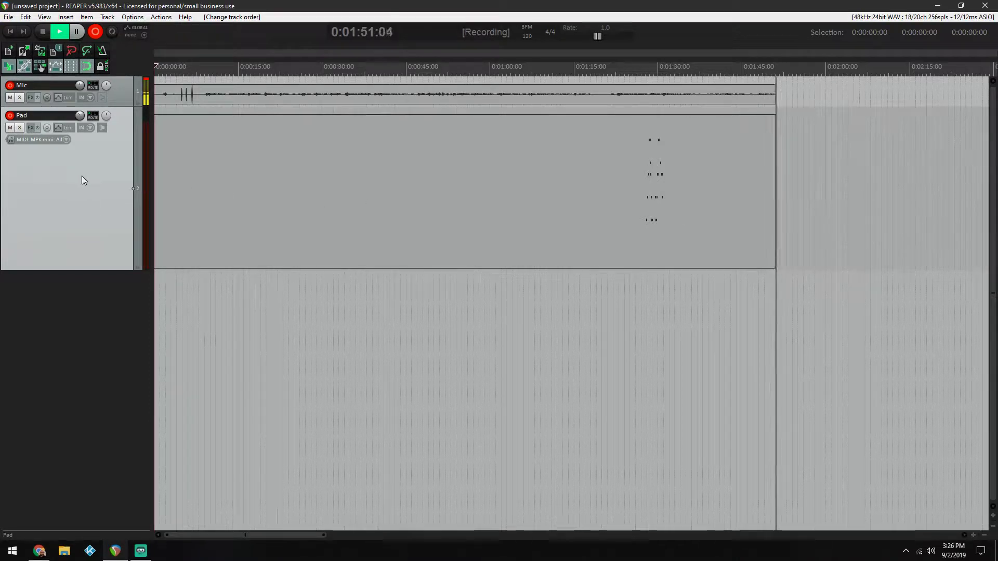
Add the VSTi OB-Xd (Datsounds) synth to the Pad track's effects chain
{"action": "left_click", "coordinate": [31, 127]}
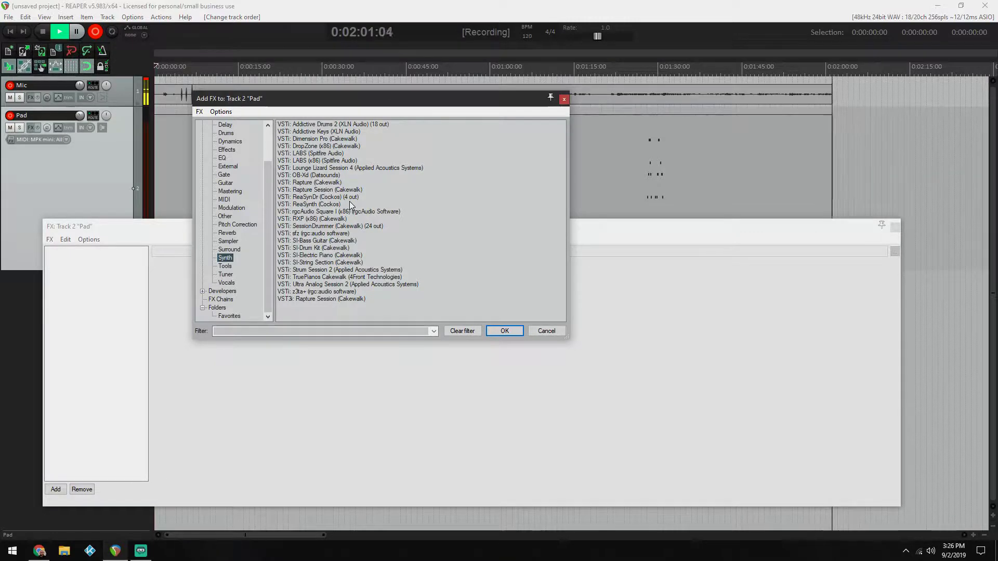
{"action": "left_click", "coordinate": [308, 182]}
{"action": "left_click", "coordinate": [305, 176]}
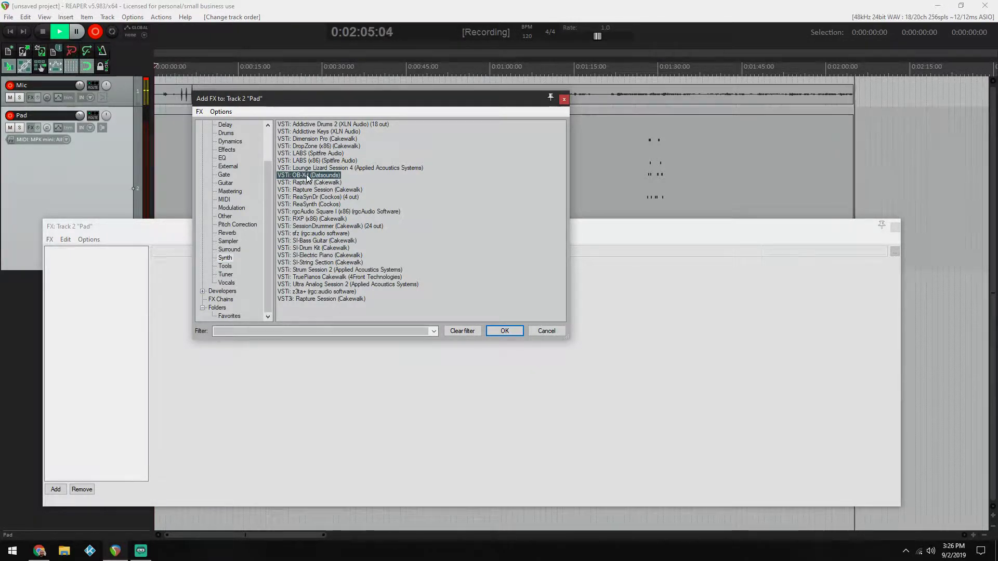
{"action": "double_click", "coordinate": [307, 176]}
{"action": "left_click_drag", "start_coordinate": [346, 223], "coordinate": [372, 133]}
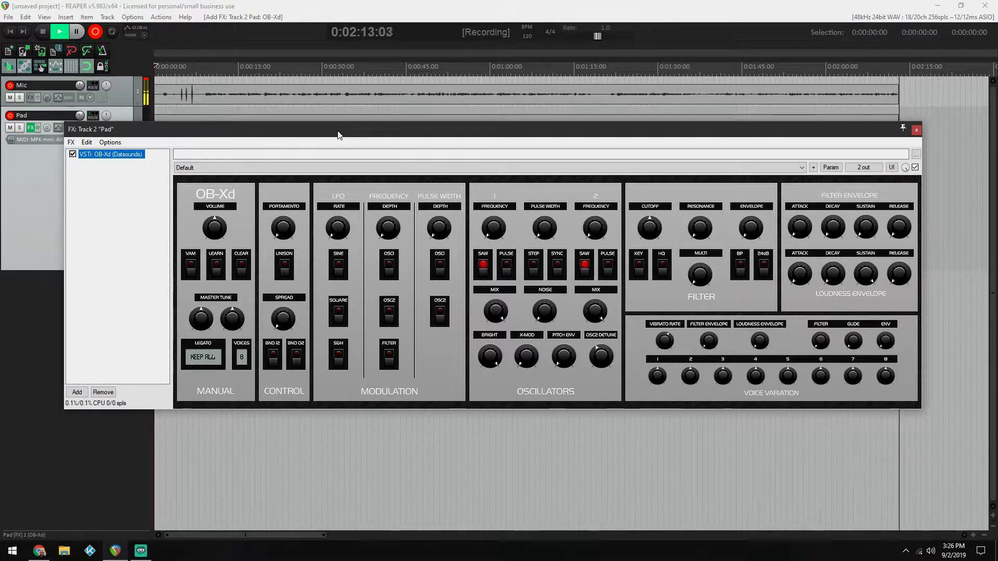
{"action": "left_click_drag", "start_coordinate": [338, 135], "coordinate": [339, 164]}
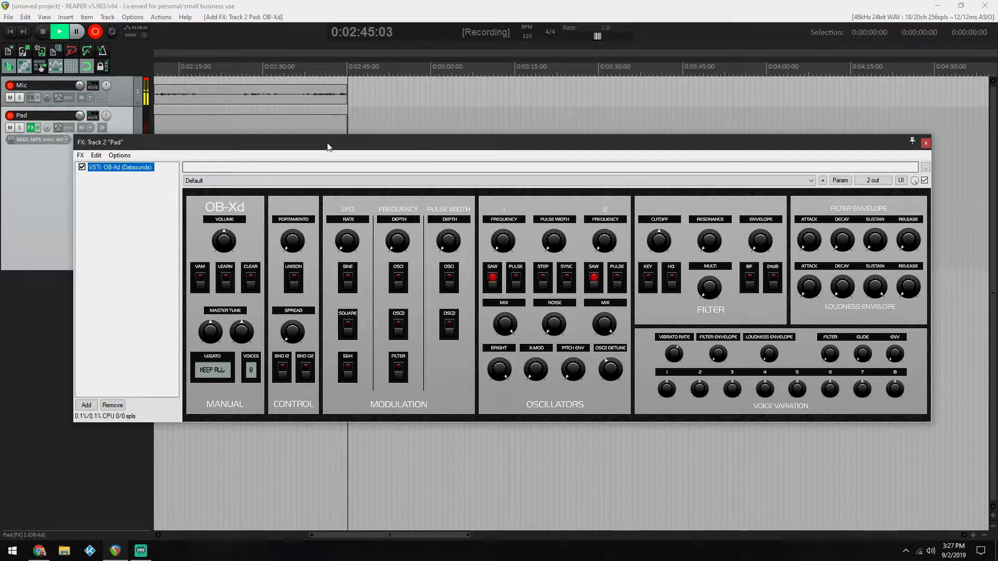
{"action": "left_click_drag", "start_coordinate": [328, 147], "coordinate": [329, 137]}
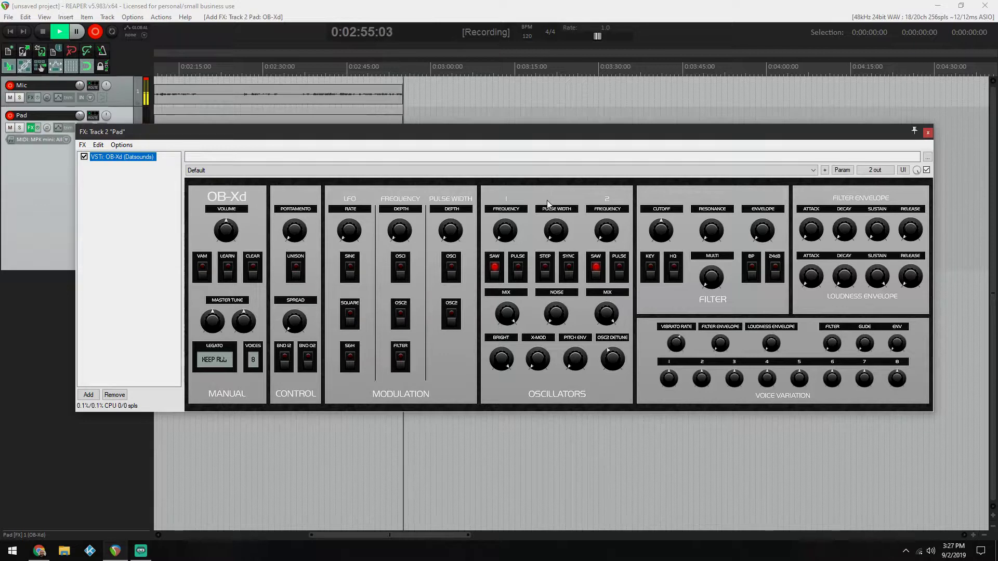
{"action": "left_click_drag", "start_coordinate": [530, 134], "coordinate": [545, 137]}
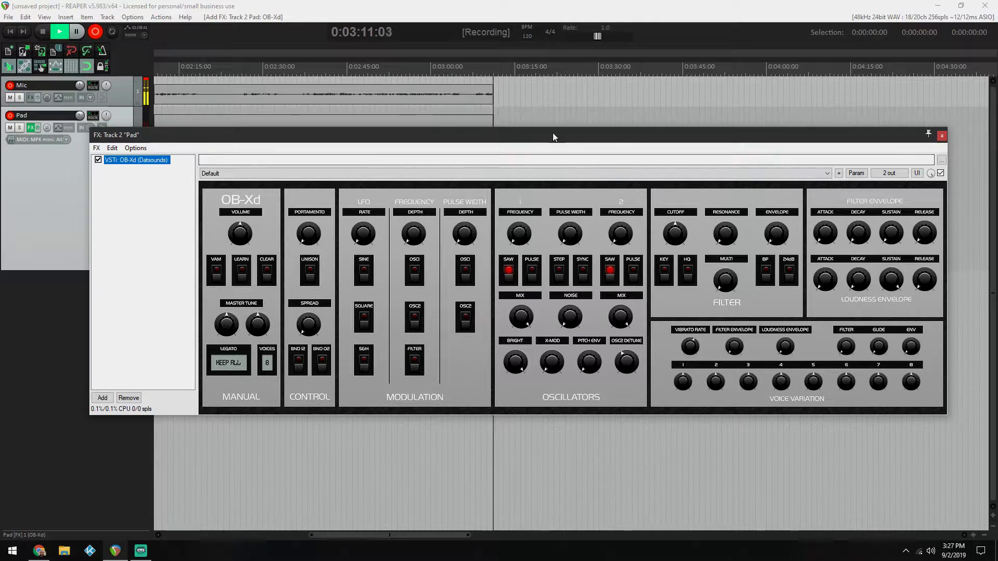
{"action": "mouse_move", "coordinate": [553, 133]}
{"action": "left_mouse_down"}
{"action": "mouse_move", "coordinate": [567, 108]}
{"action": "mouse_move", "coordinate": [549, 126]}
{"action": "left_mouse_up"}
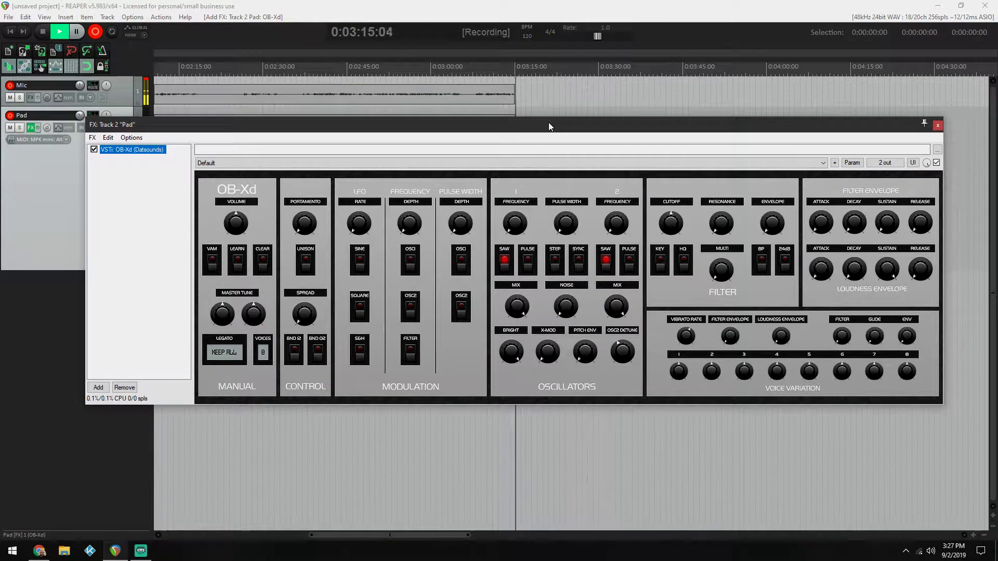
{"action": "left_click", "coordinate": [502, 150]}
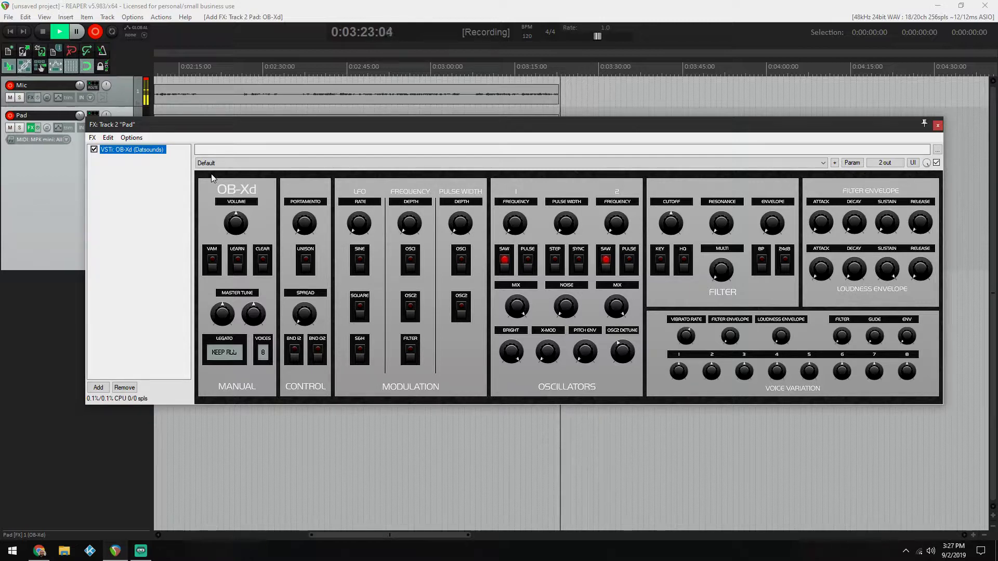
{"action": "left_click_drag", "start_coordinate": [245, 126], "coordinate": [187, 153]}
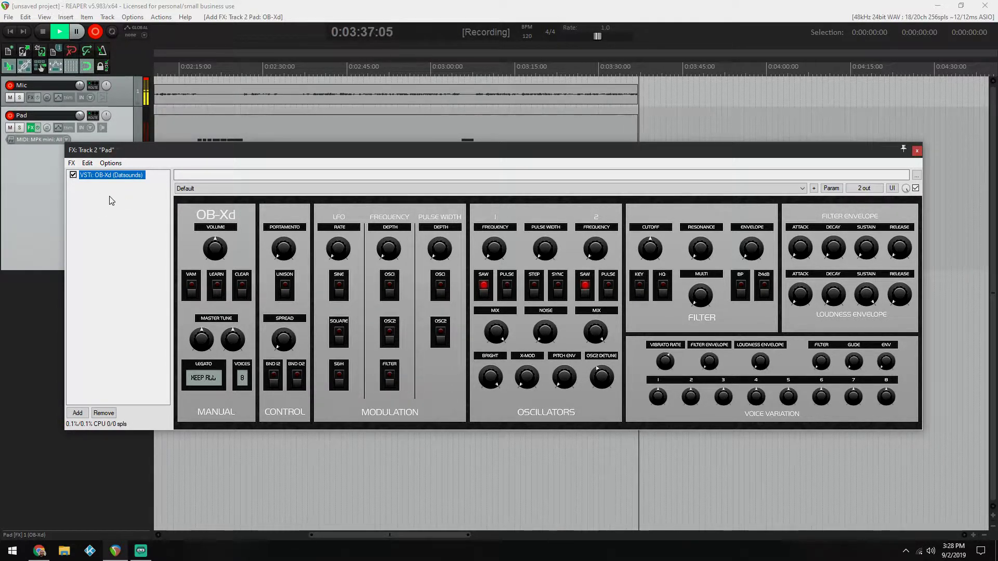
Add the ValhallaShimmer reverb after OB-Xd in the Pad track's effects chain
{"action": "left_click", "coordinate": [77, 413]}
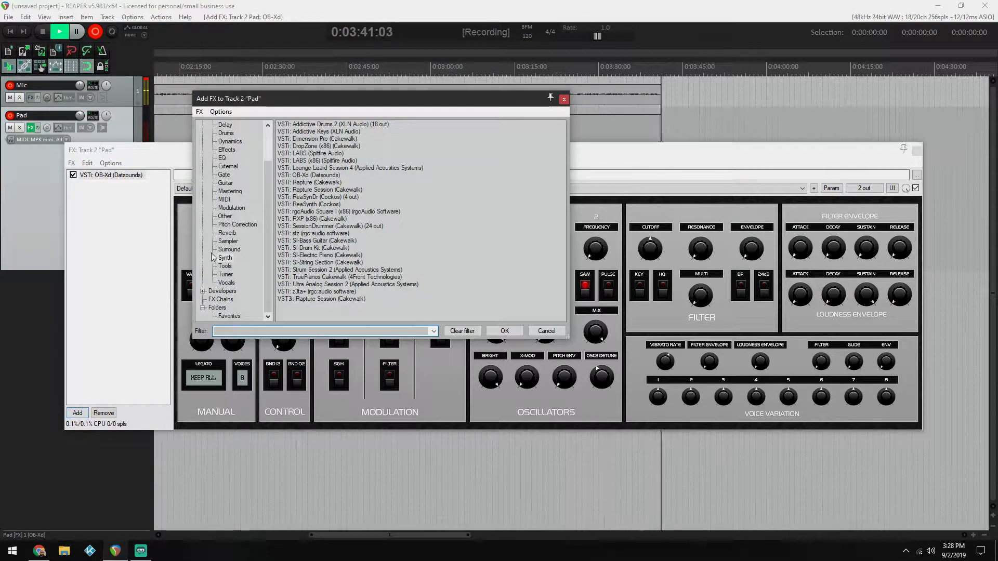
{"action": "scroll", "coordinate": [245, 168], "scroll_direction": "up", "scroll_amount": 3}
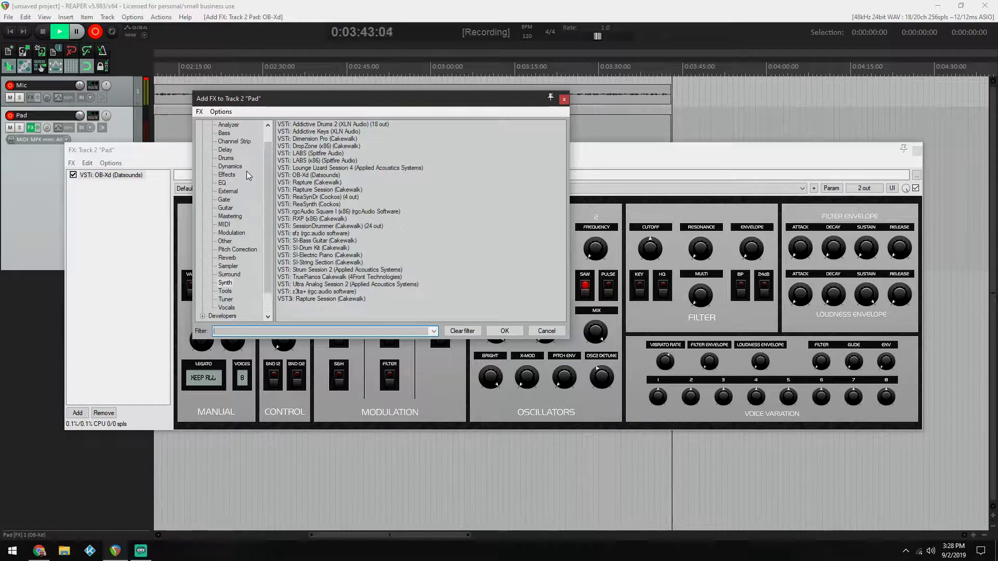
{"action": "left_click", "coordinate": [227, 258]}
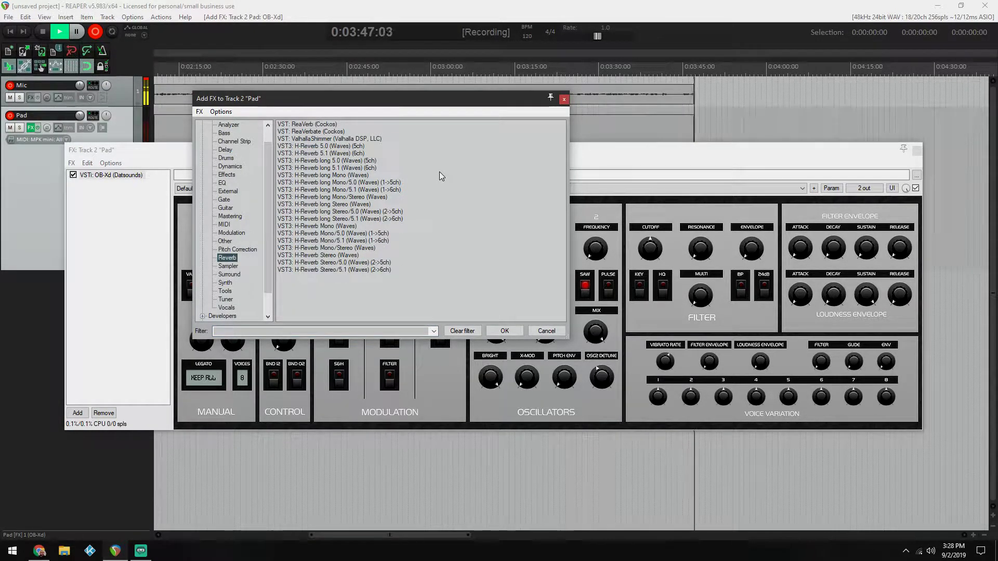
{"action": "left_click", "coordinate": [307, 138]}
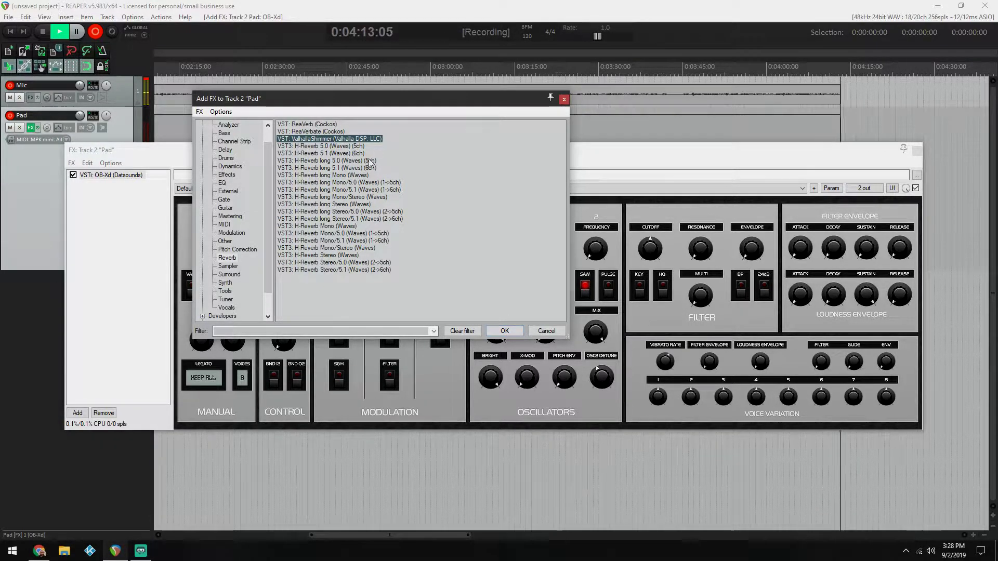
{"action": "left_click", "coordinate": [504, 332]}
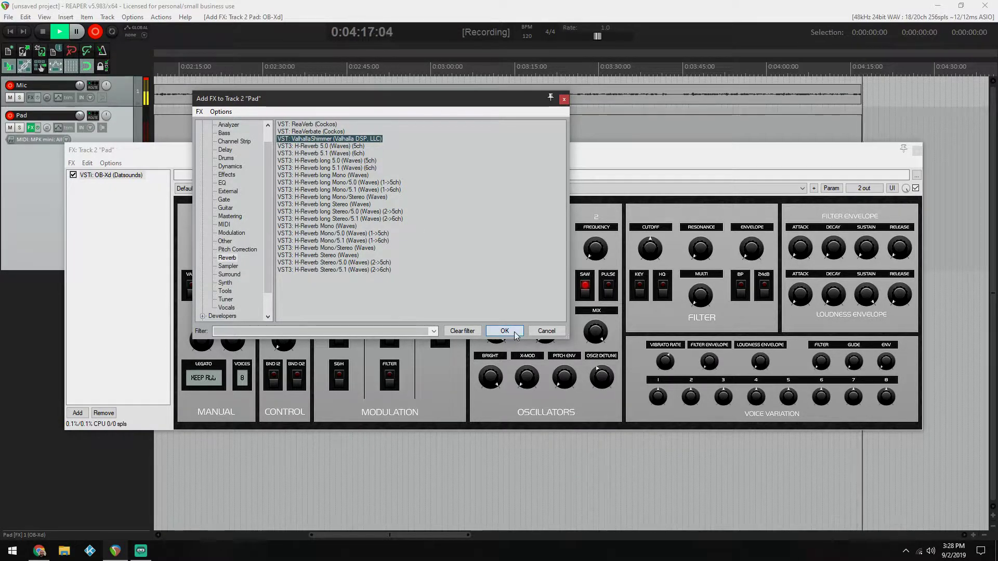
{"action": "left_click_drag", "start_coordinate": [402, 159], "coordinate": [438, 235]}
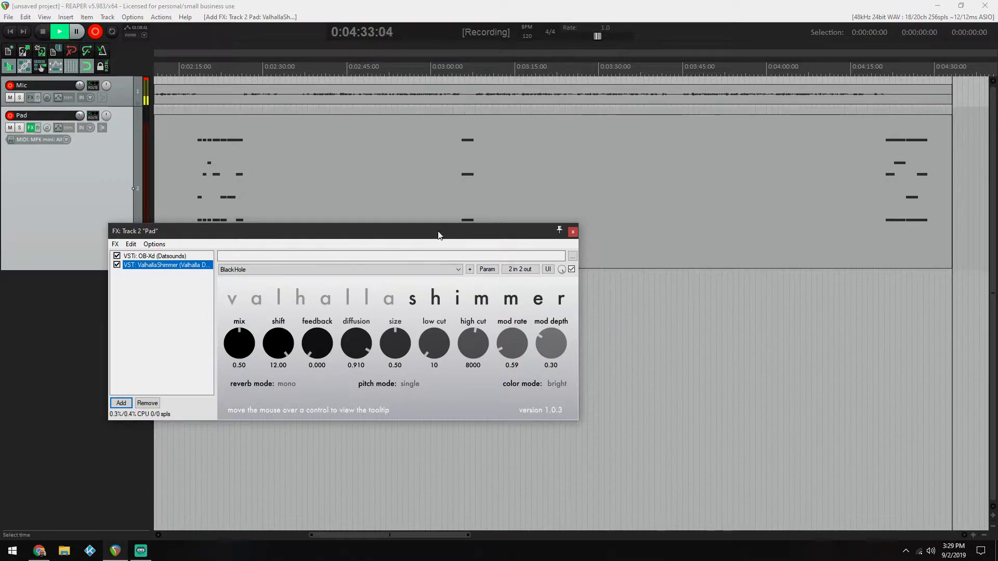
{"action": "left_click_drag", "start_coordinate": [400, 232], "coordinate": [440, 205]}
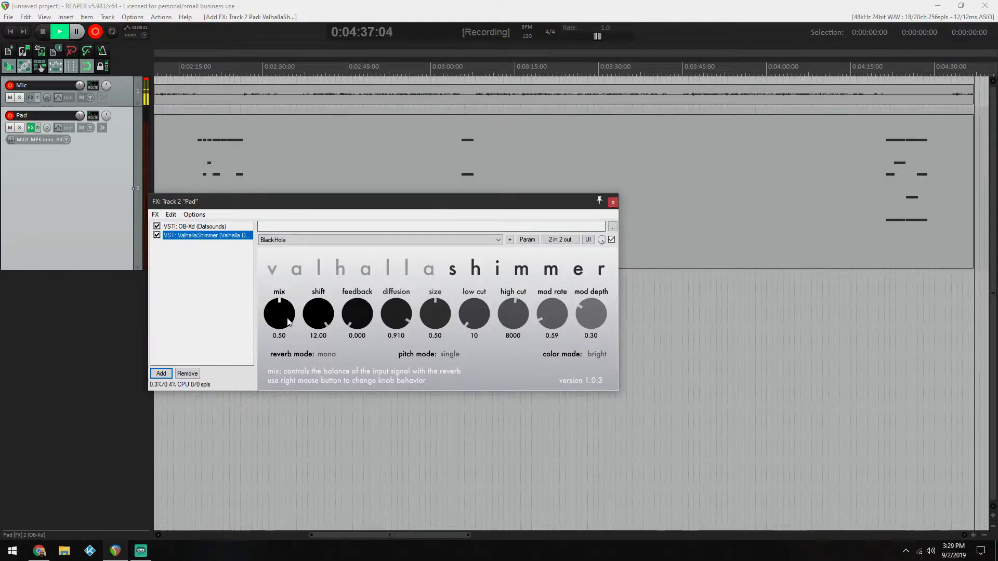
Raise the ValhallaShimmer mix on the Pad track to 1.00
{"action": "left_click_drag", "start_coordinate": [281, 319], "coordinate": [301, 208]}
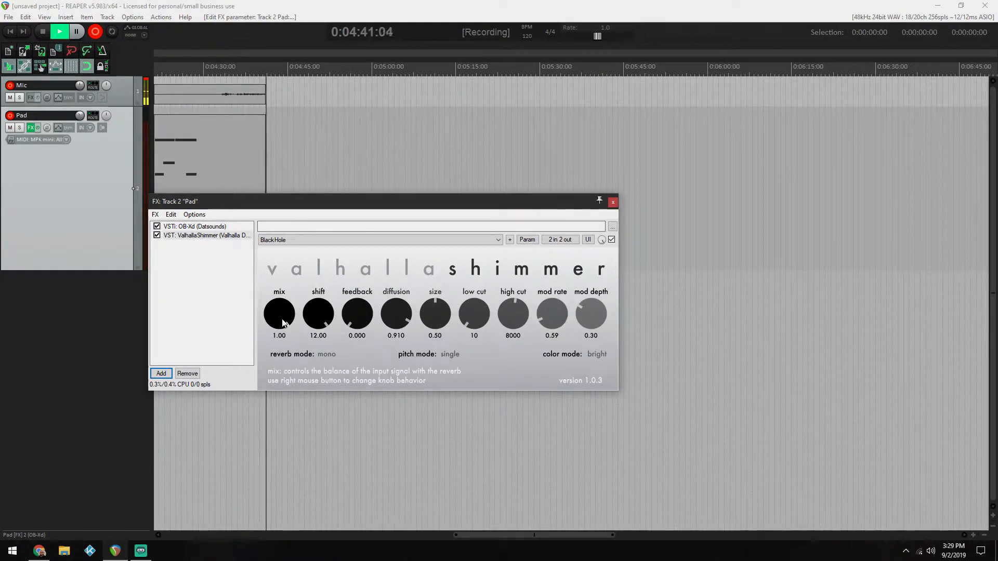
{"action": "left_click_drag", "start_coordinate": [348, 202], "coordinate": [392, 185]}
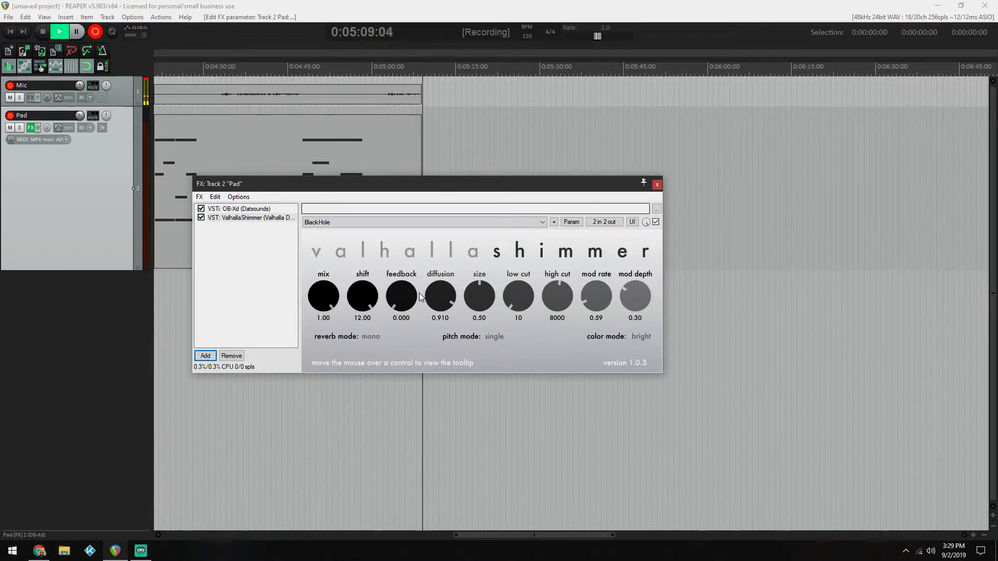
{"action": "left_click_drag", "start_coordinate": [412, 190], "coordinate": [438, 181]}
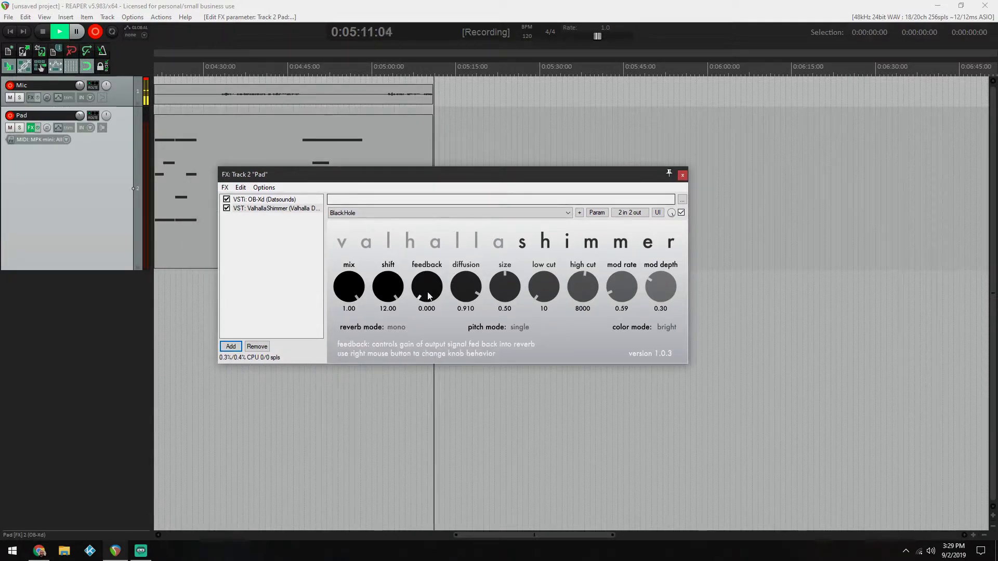
Choose single as the ValhallaShimmer pitch mode and mono as its reverb mode
{"action": "left_click", "coordinate": [519, 329]}
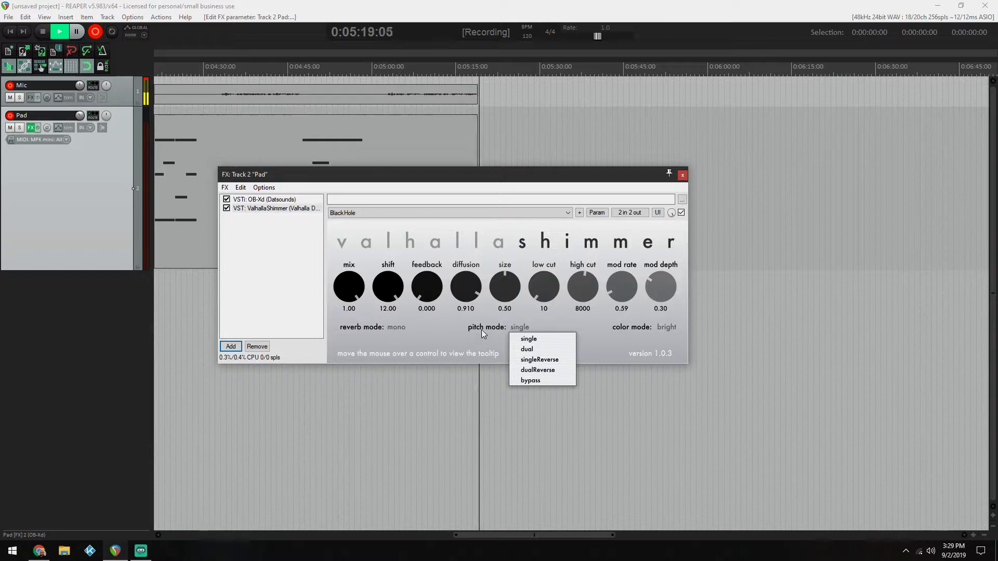
{"action": "left_click", "coordinate": [536, 338]}
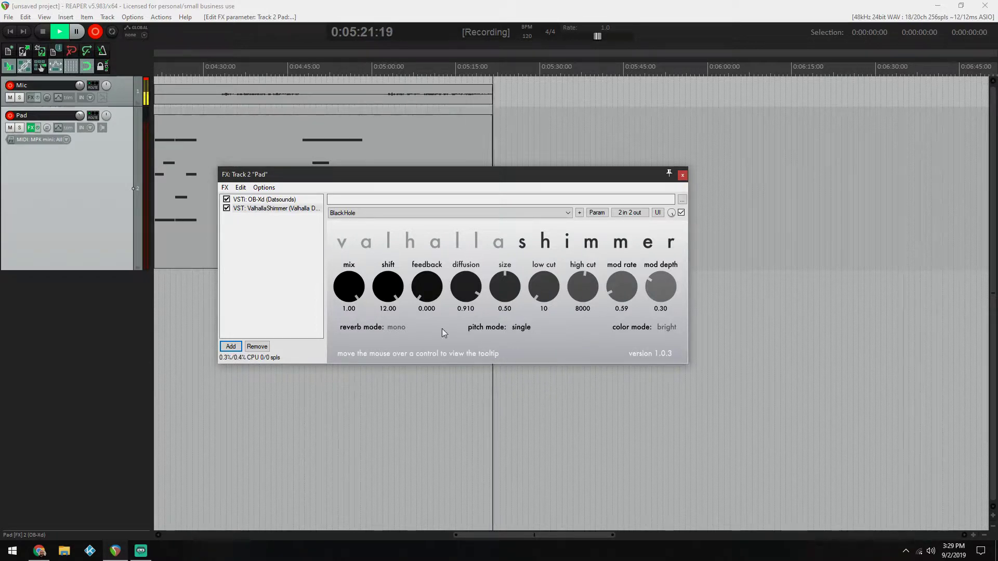
{"action": "left_click", "coordinate": [391, 327]}
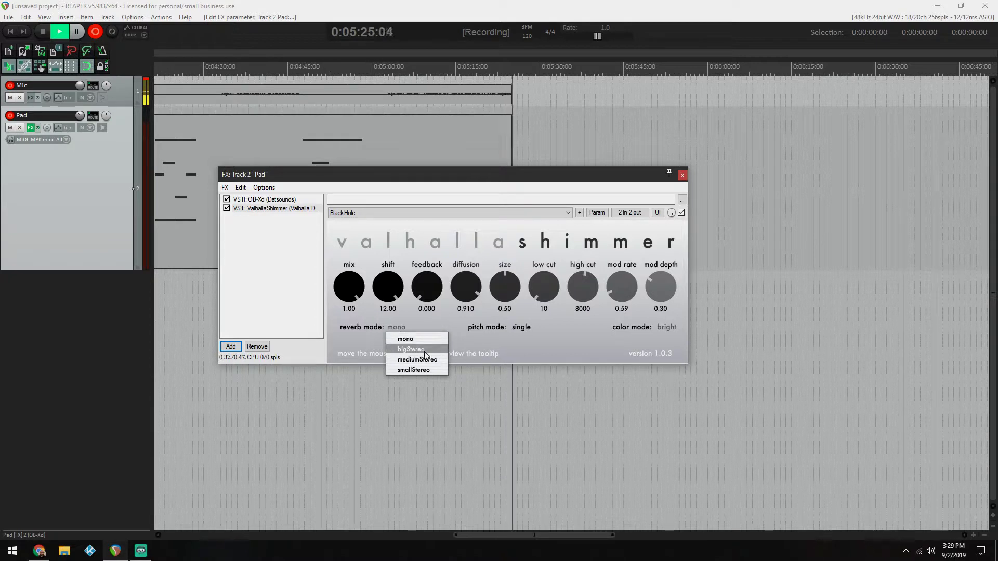
{"action": "left_click", "coordinate": [408, 339]}
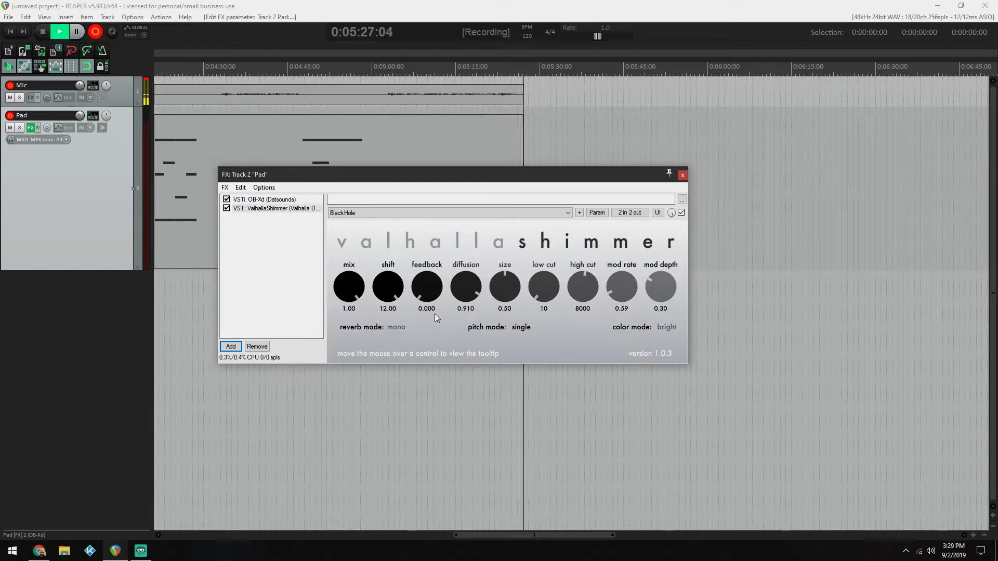
Raise the ValhallaShimmer feedback to 0.436
{"action": "left_click_drag", "start_coordinate": [426, 294], "coordinate": [425, 290]}
{"action": "left_click_drag", "start_coordinate": [431, 234], "coordinate": [426, 233]}
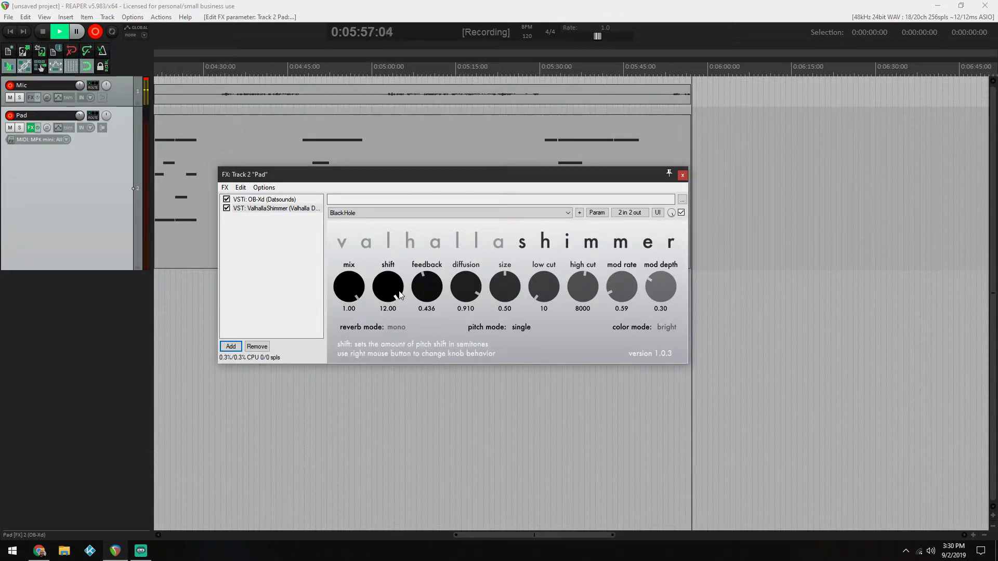
Review the OB-Xd synth controls on the Pad track, then return to the ValhallaShimmer settings
{"action": "left_click_drag", "start_coordinate": [460, 177], "coordinate": [476, 200]}
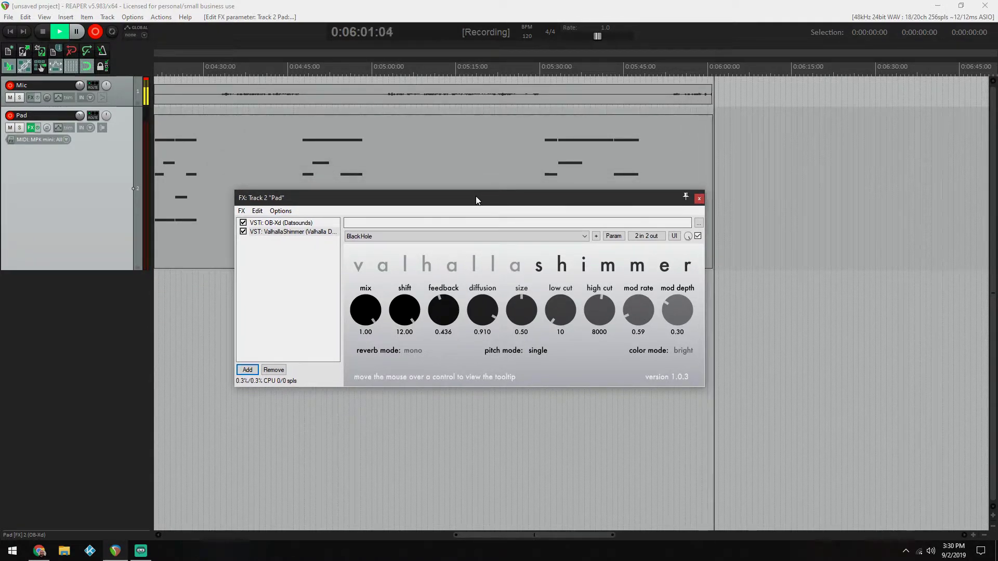
{"action": "left_click", "coordinate": [298, 224]}
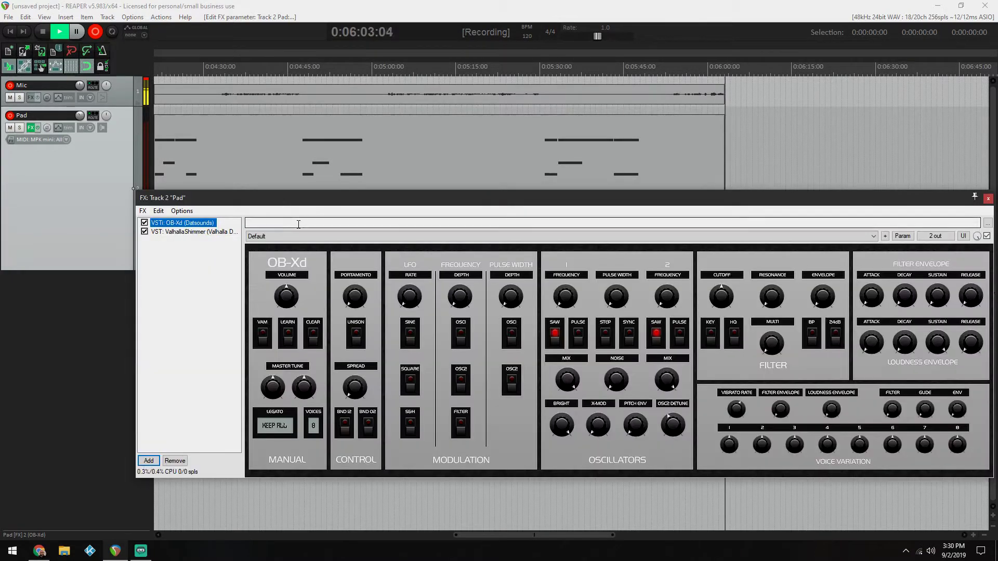
{"action": "left_click_drag", "start_coordinate": [363, 203], "coordinate": [308, 144]}
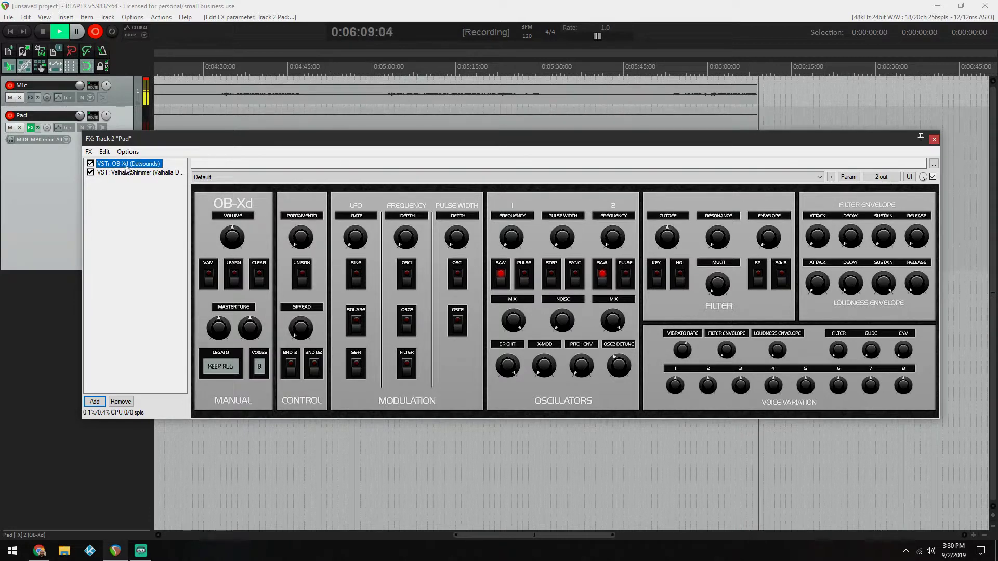
{"action": "left_click_drag", "start_coordinate": [292, 140], "coordinate": [283, 139]}
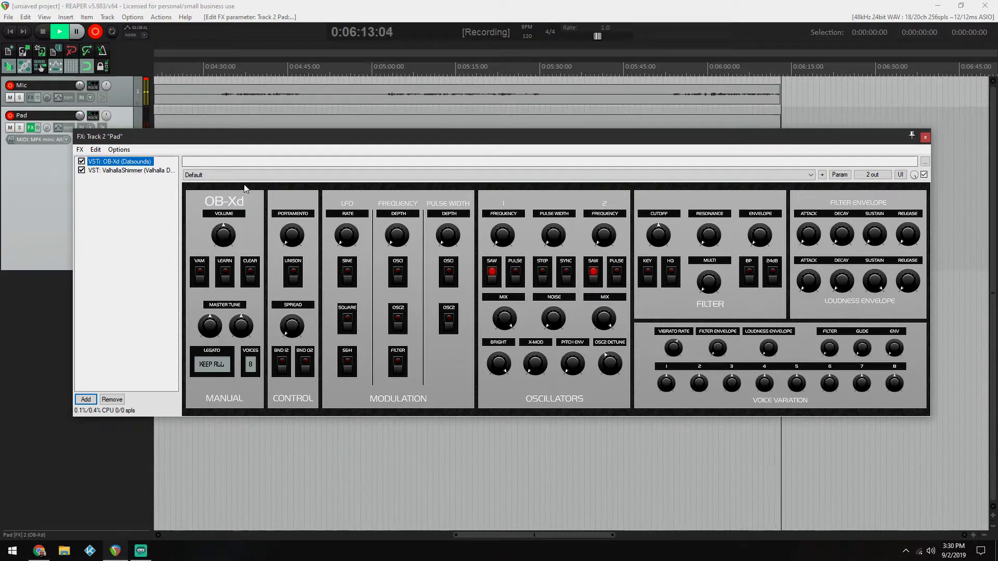
{"action": "left_click", "coordinate": [150, 170]}
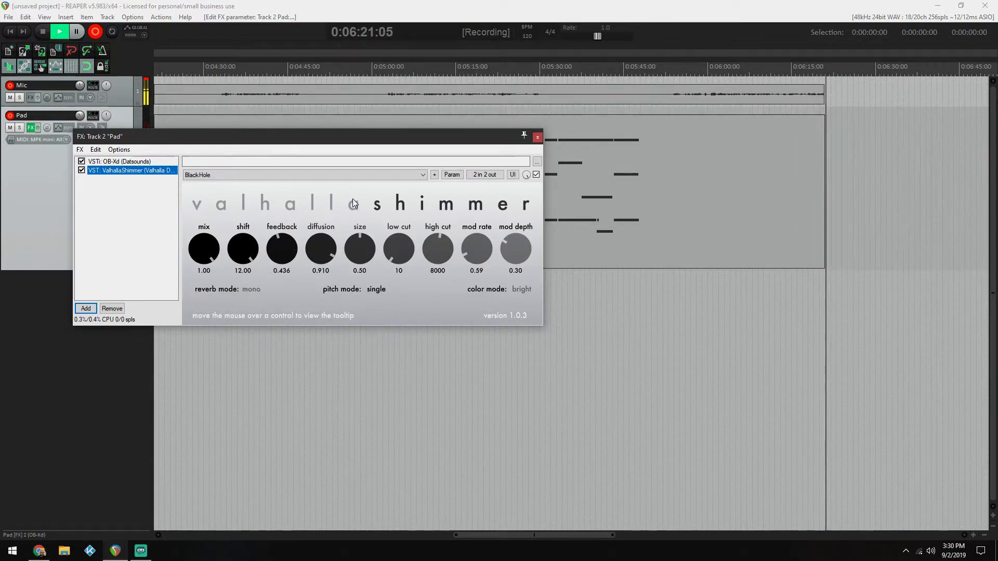
{"action": "left_click_drag", "start_coordinate": [331, 140], "coordinate": [403, 166]}
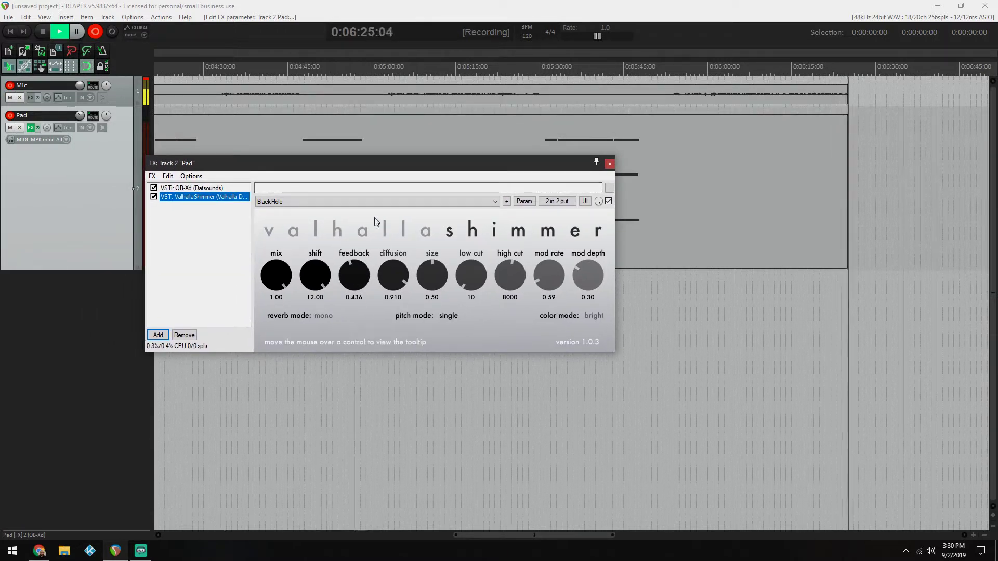